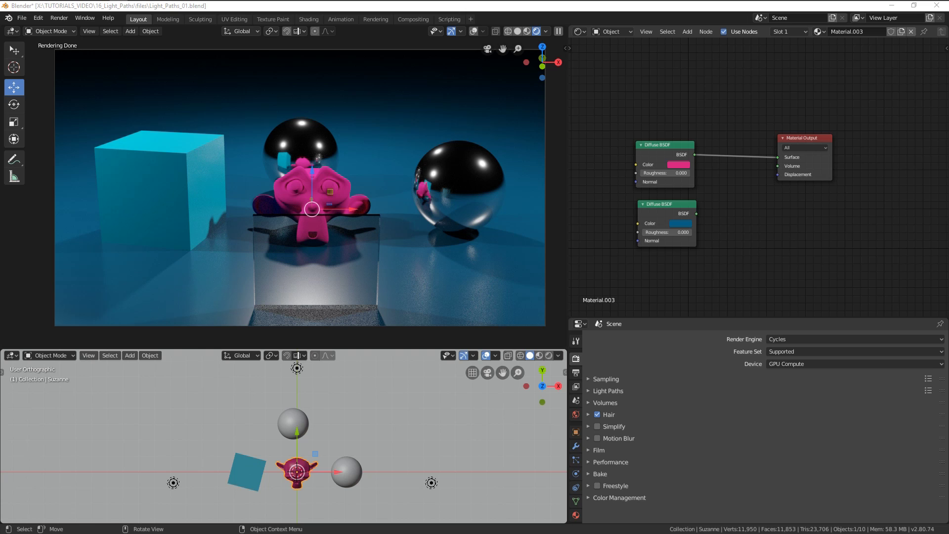
# Step: Add a Light Path node above the Diffuse BSDF nodes in Material.003
pyautogui.click(742, 244)
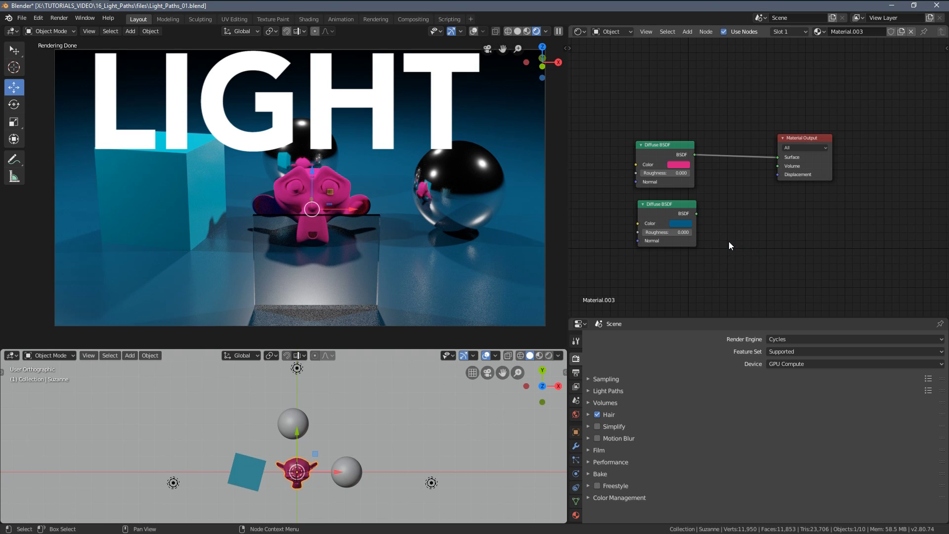
pyautogui.scroll(-2, 727, 223)
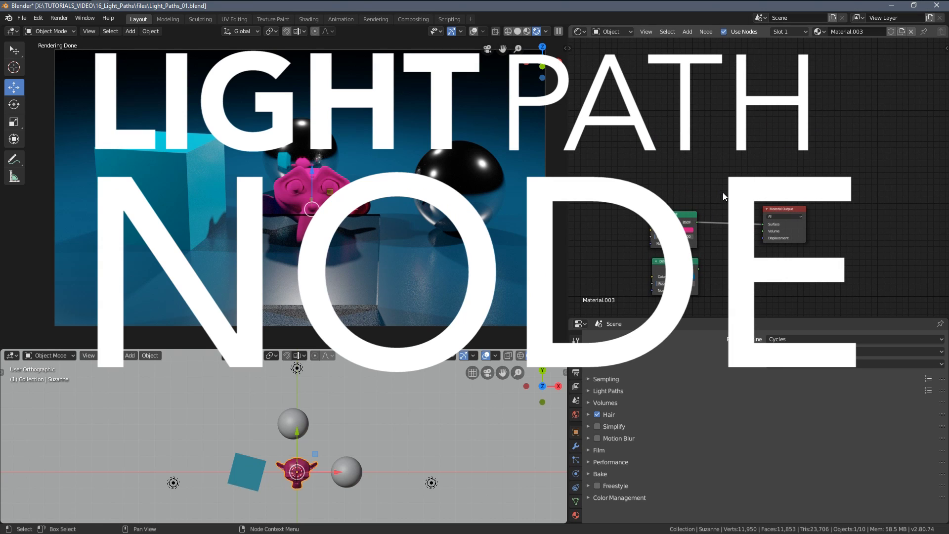
pyautogui.moveTo(722, 196); pyautogui.dragTo(719, 182, button='middle')
pyautogui.click(581, 31)
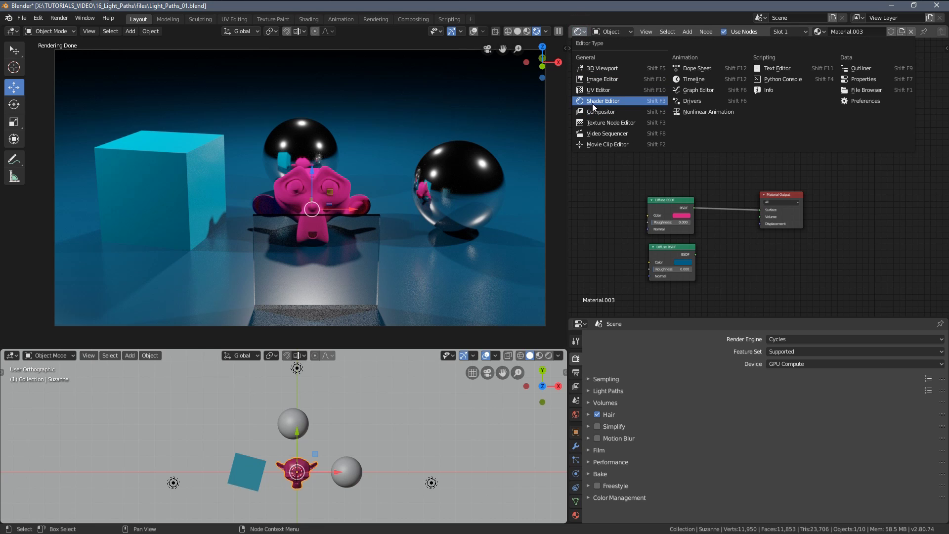
pyautogui.hotkey('shift', 'a')
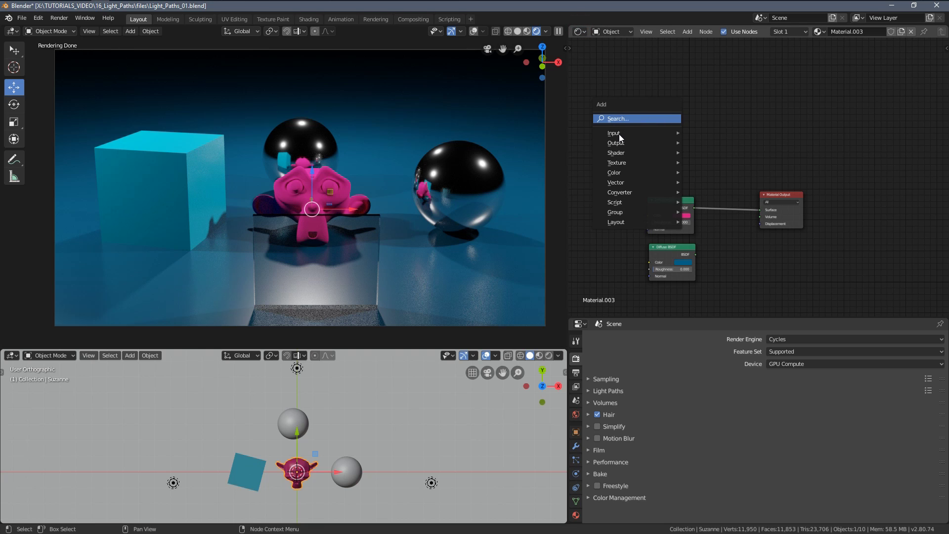
pyautogui.moveTo(622, 134)
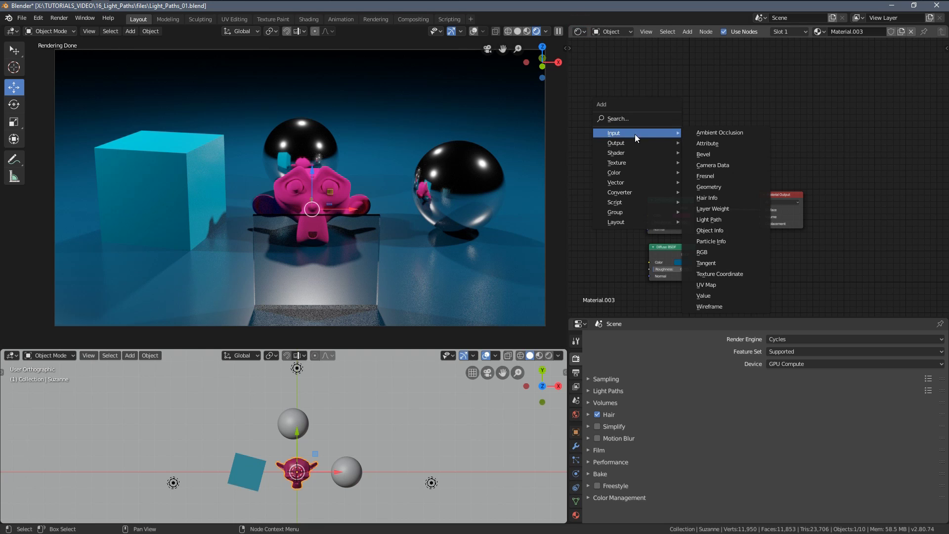
pyautogui.click(713, 221)
pyautogui.click(653, 85)
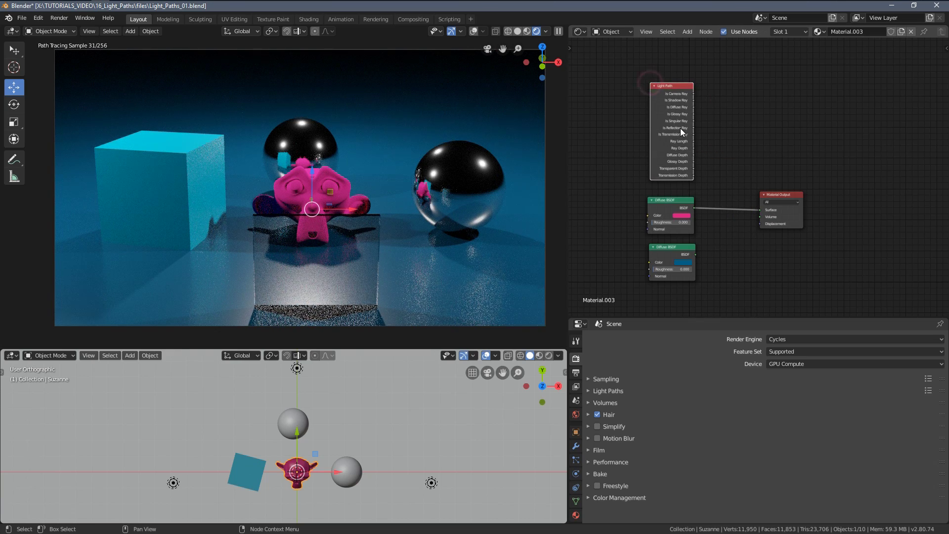
# Step: Nudge the Light Path node slightly left and down
pyautogui.scroll(2, 680, 129)
pyautogui.scroll(1, 677, 80)
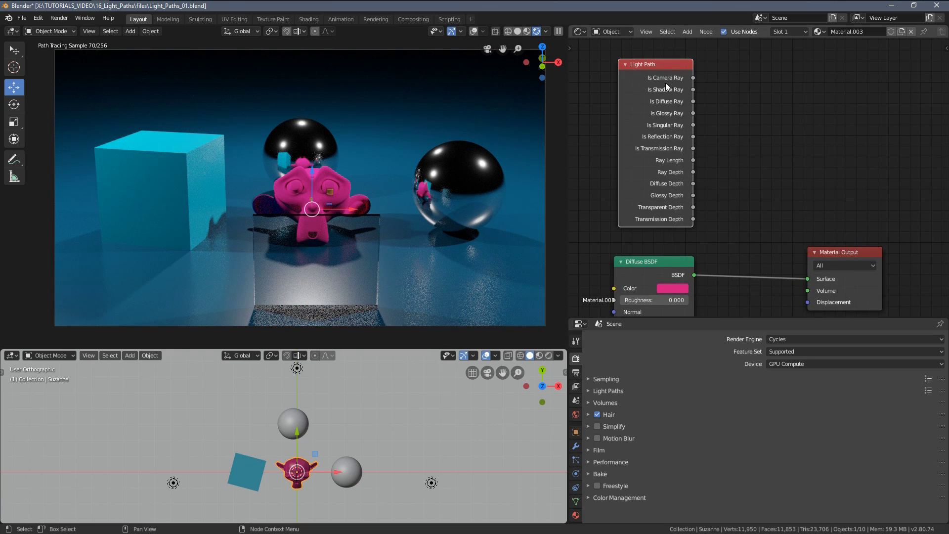
pyautogui.moveTo(679, 206); pyautogui.dragTo(696, 183, button='middle')
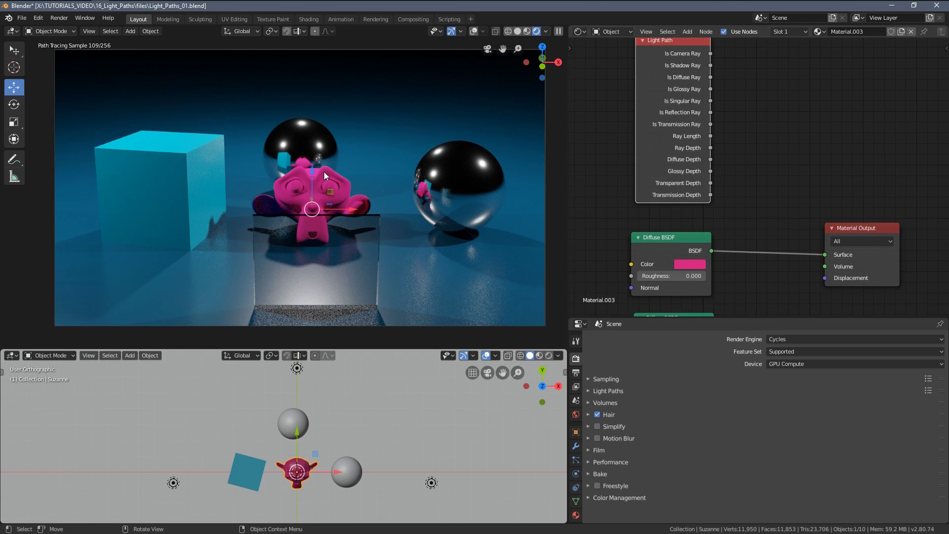
pyautogui.keyDown('shift'); pyautogui.scroll(3, 638, 149); pyautogui.keyUp('shift')
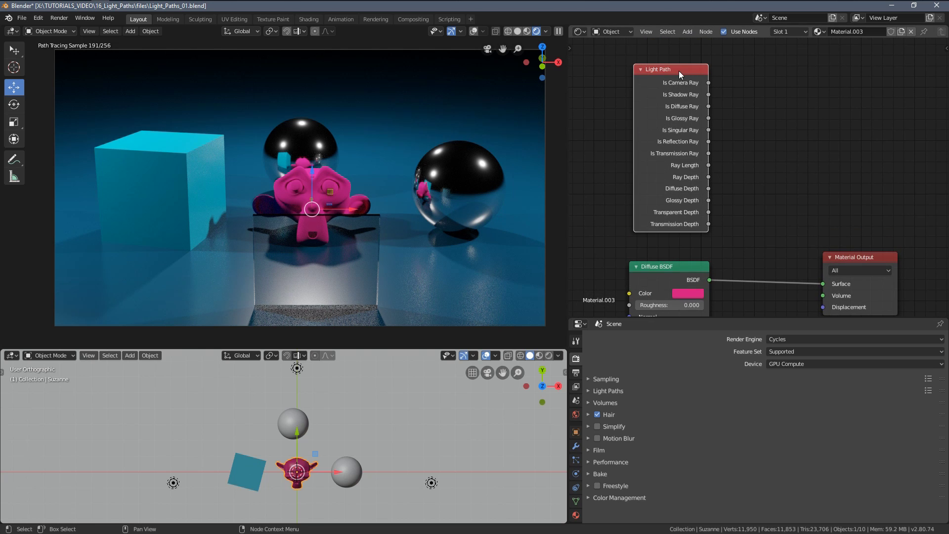
pyautogui.moveTo(677, 70); pyautogui.dragTo(676, 74)
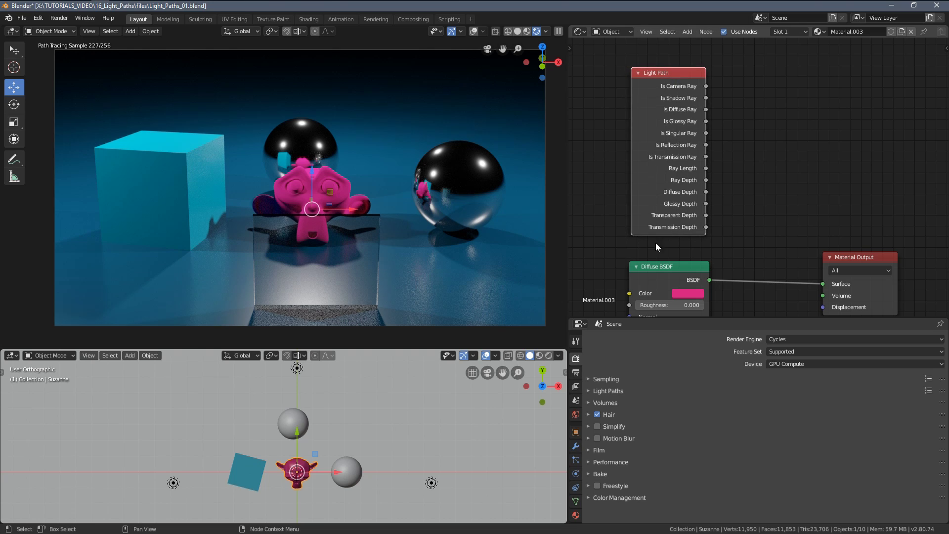
# Step: Confirm Cycles is the render engine, then spread Material Output and the Diffuse nodes apart
pyautogui.click(780, 340)
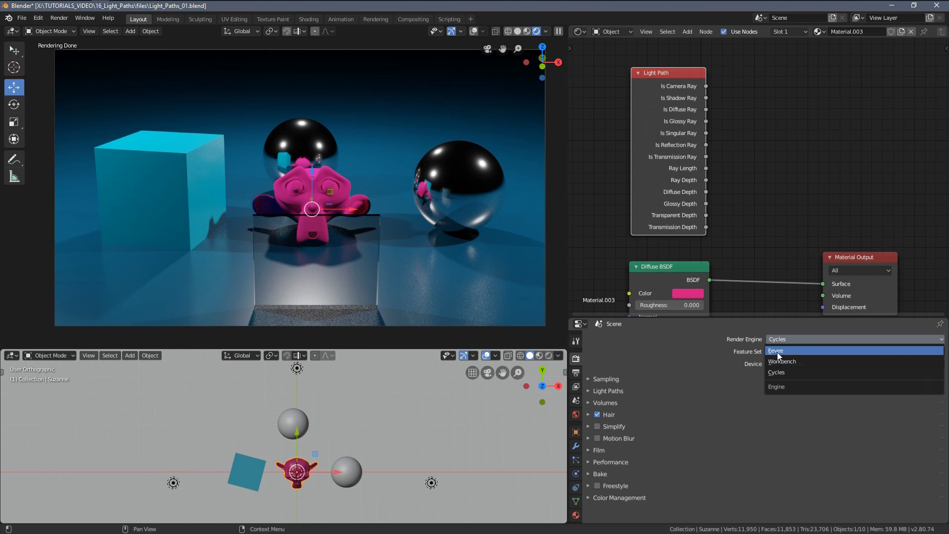
pyautogui.scroll(-3, 766, 221)
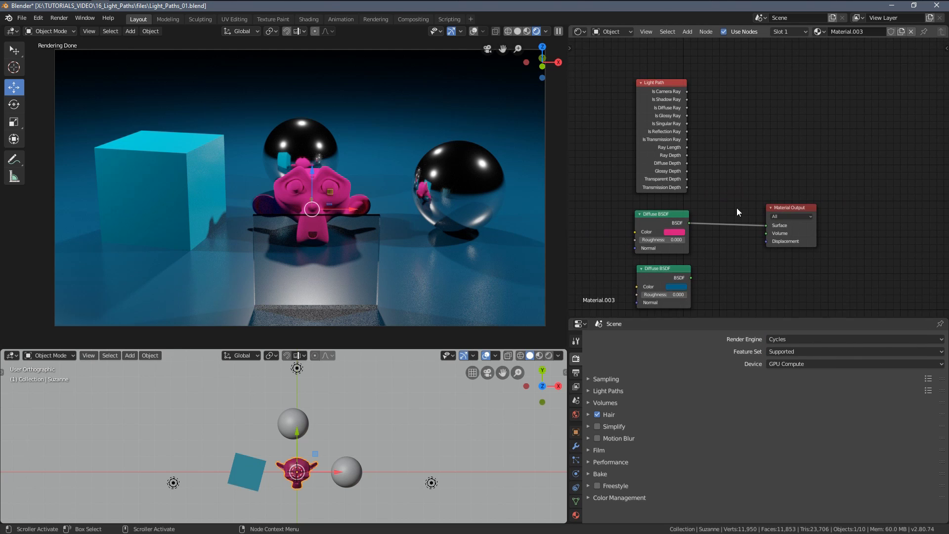
pyautogui.moveTo(771, 208); pyautogui.dragTo(806, 211)
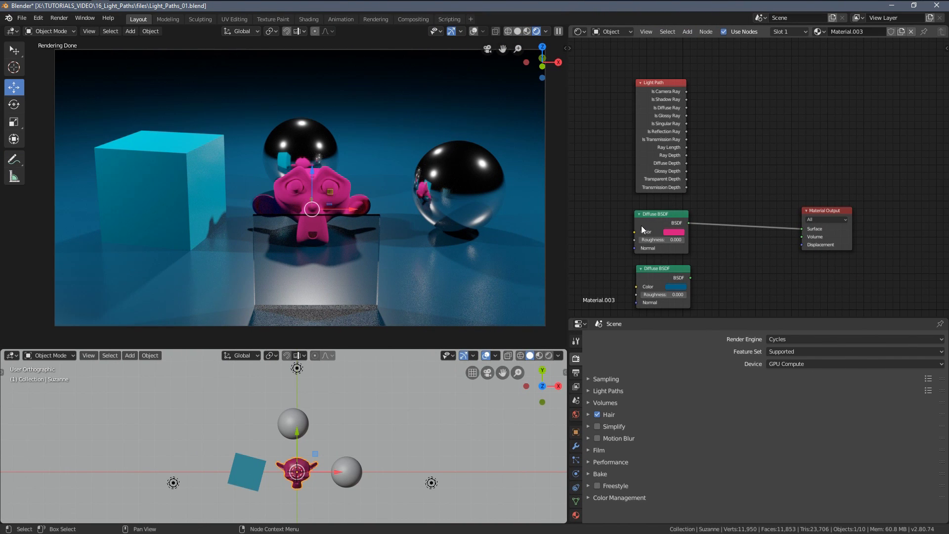
pyautogui.scroll(2, 641, 229)
pyautogui.moveTo(678, 182); pyautogui.dragTo(680, 179)
pyautogui.moveTo(770, 209); pyautogui.dragTo(747, 206, button='middle')
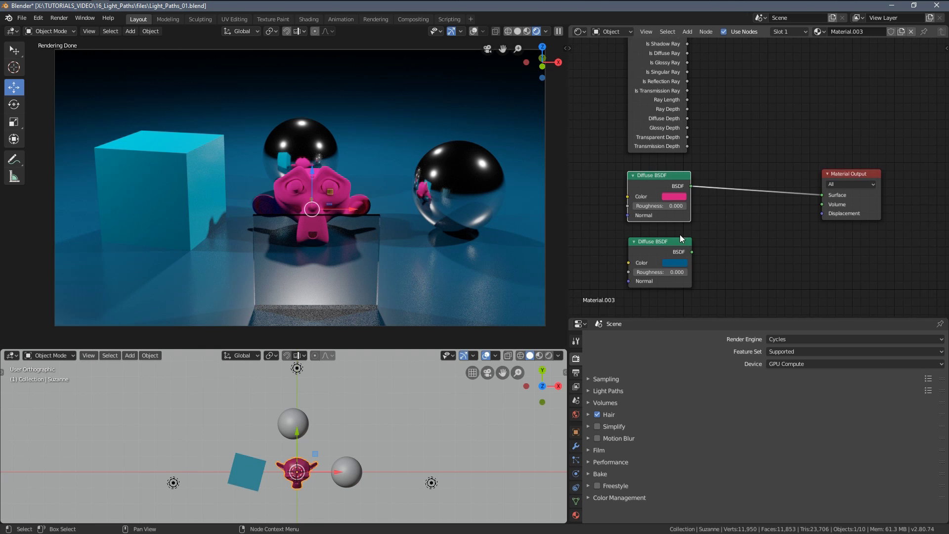
pyautogui.moveTo(680, 236); pyautogui.dragTo(680, 237)
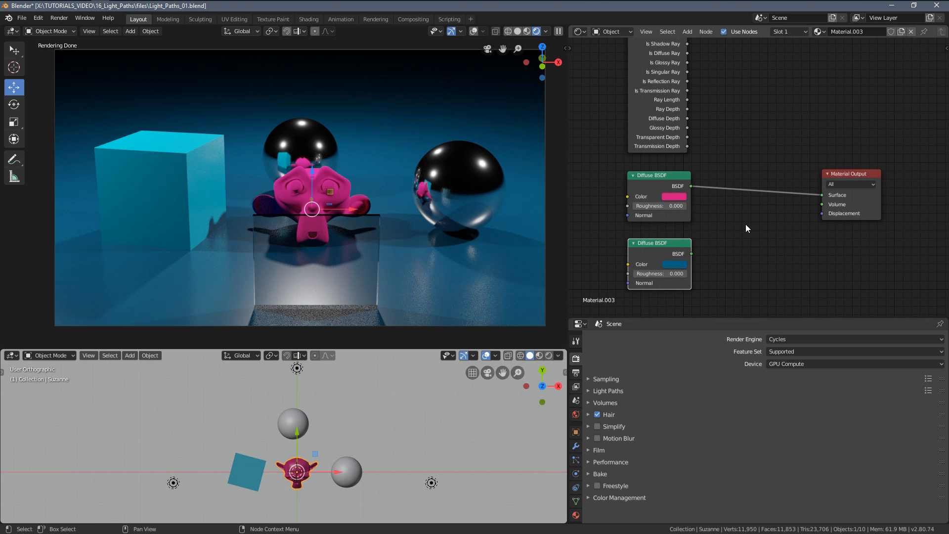
pyautogui.moveTo(828, 173); pyautogui.dragTo(751, 181, button='middle')
# Step: Insert a Mix Shader on the link between the pink Diffuse BSDF and Material Output
pyautogui.moveTo(768, 185); pyautogui.dragTo(801, 180)
pyautogui.hotkey('shift', 'a')
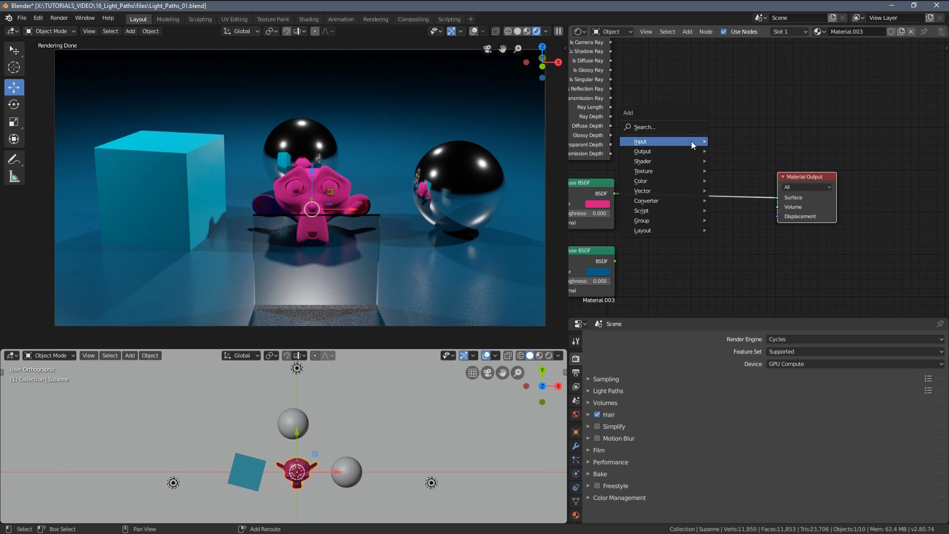
pyautogui.moveTo(660, 162)
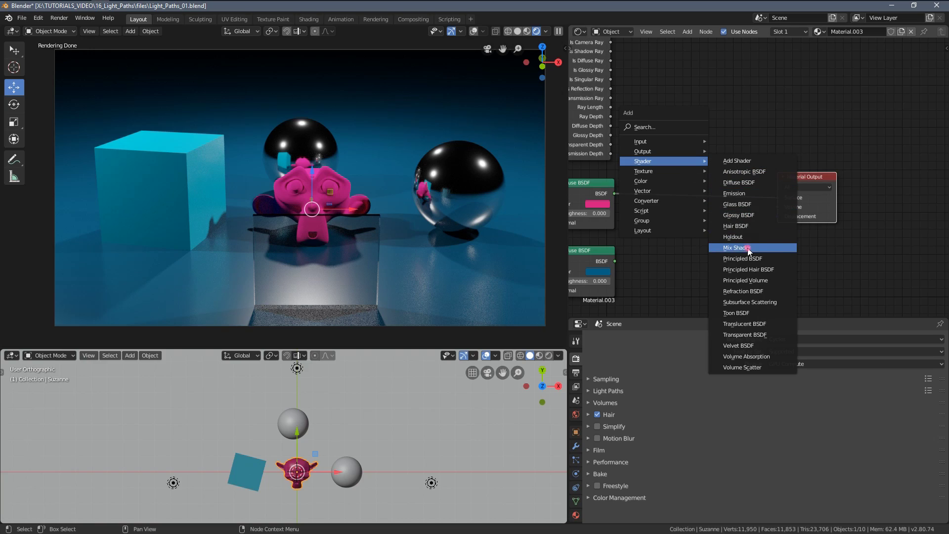
pyautogui.click(726, 248)
pyautogui.click(668, 181)
# Step: Connect the blue Diffuse BSDF to the Mix Shader's second input and set Fac to 0.892
pyautogui.moveTo(631, 256); pyautogui.dragTo(676, 235, button='middle')
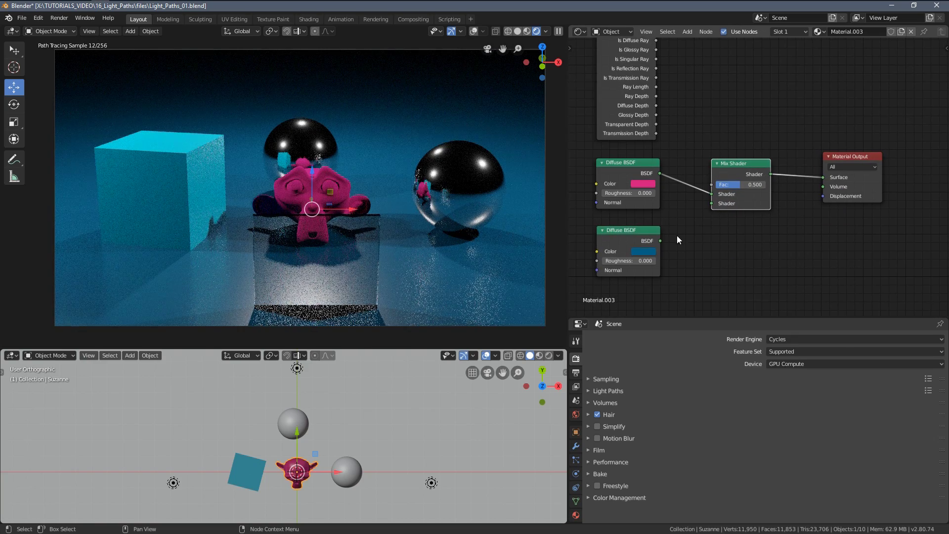
pyautogui.moveTo(659, 241); pyautogui.dragTo(782, 187)
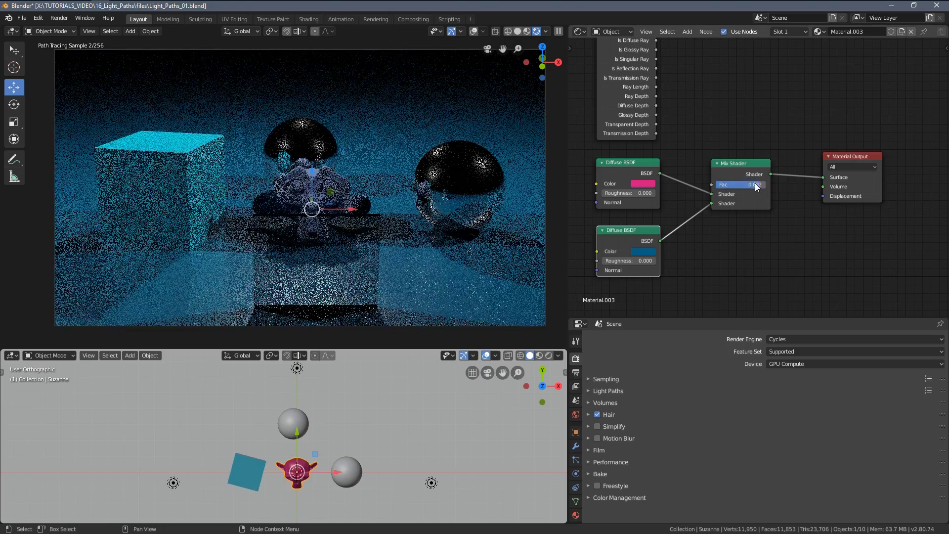
pyautogui.moveTo(676, 138); pyautogui.dragTo(708, 190, button='middle')
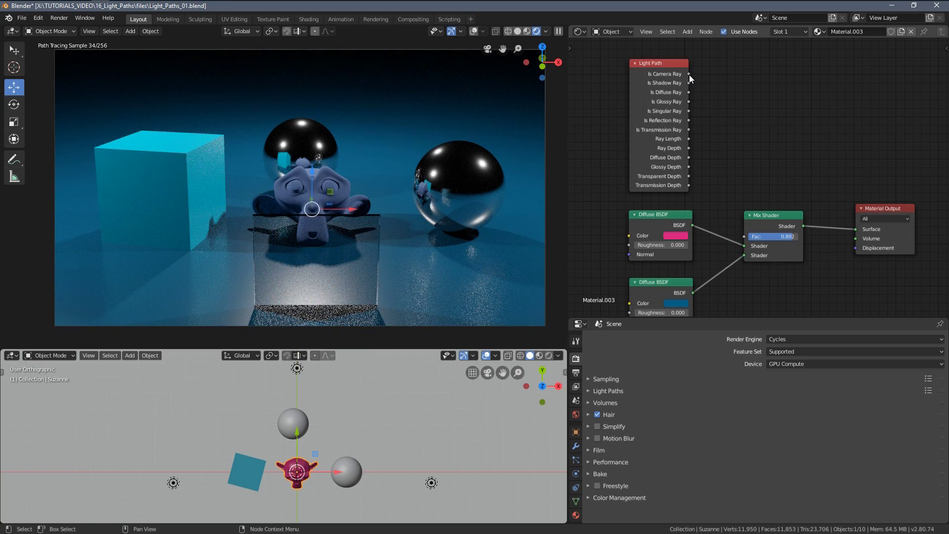
# Step: Link Light Path's Is Camera Ray to the Mix Shader Fac and tidy the Diffuse nodes
pyautogui.moveTo(688, 75); pyautogui.dragTo(744, 236)
pyautogui.moveTo(746, 187); pyautogui.dragTo(767, 170, button='middle')
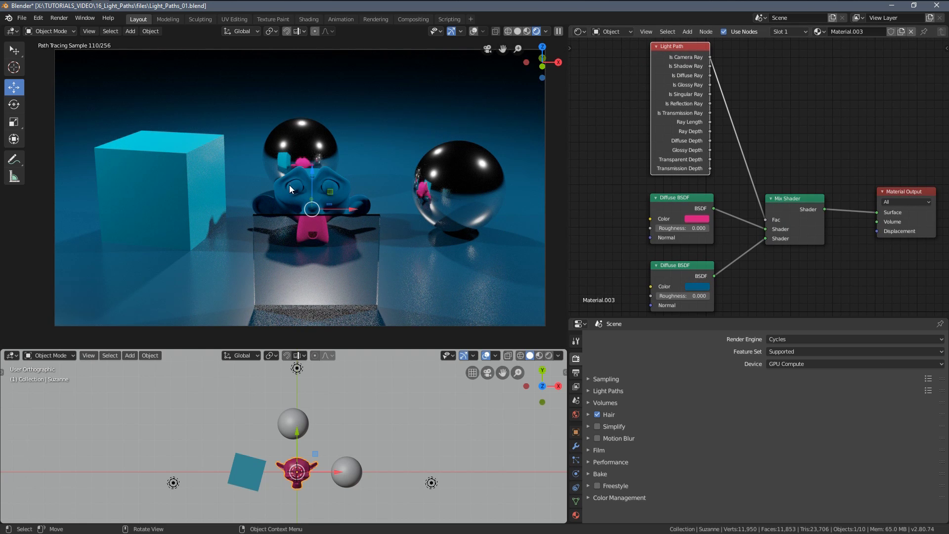
pyautogui.moveTo(671, 266); pyautogui.dragTo(674, 266)
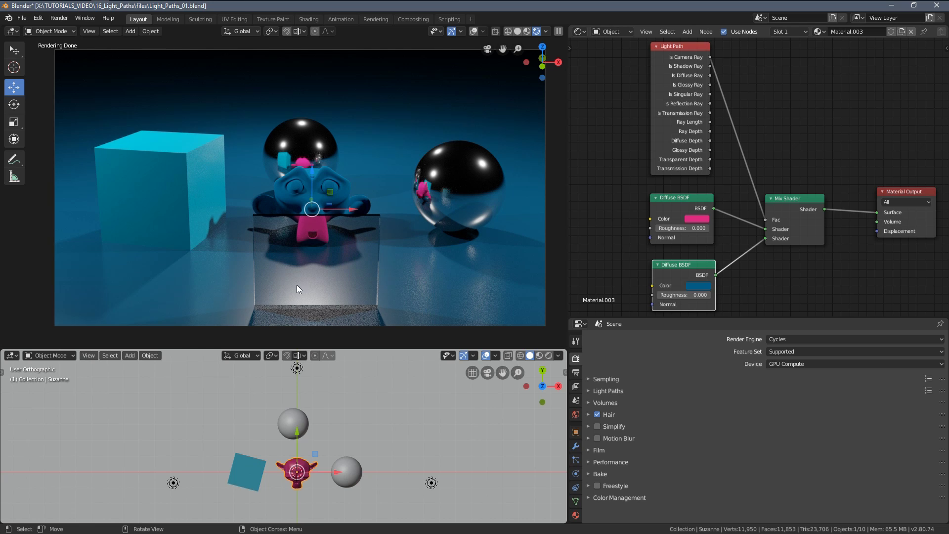
pyautogui.moveTo(668, 200); pyautogui.dragTo(671, 198)
pyautogui.scroll(-1, 691, 232)
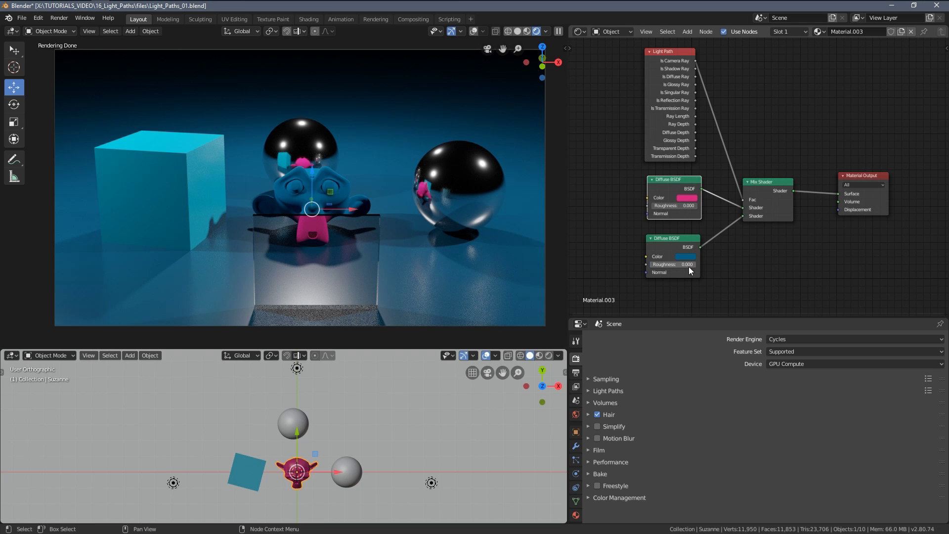
pyautogui.keyDown('shift'); pyautogui.scroll(1, 713, 246); pyautogui.keyUp('shift')
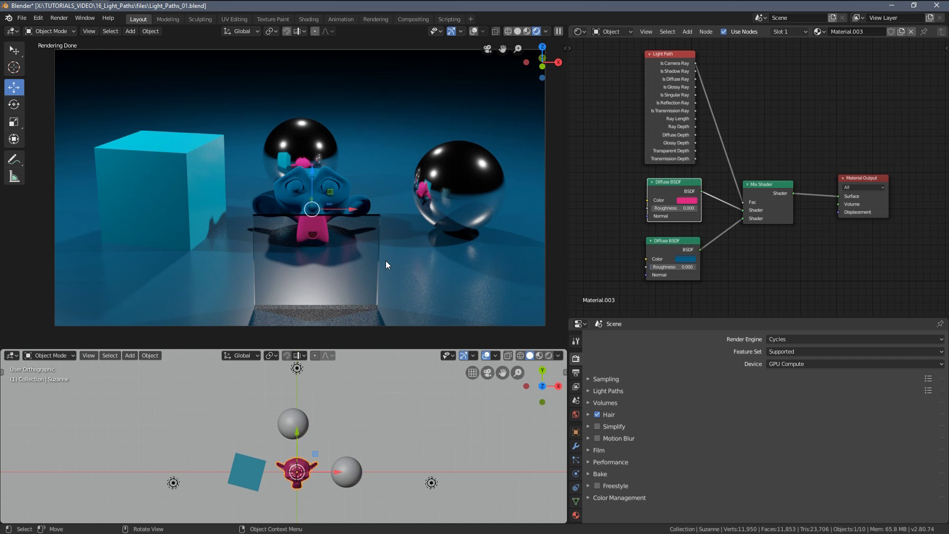
pyautogui.scroll(1, 636, 289)
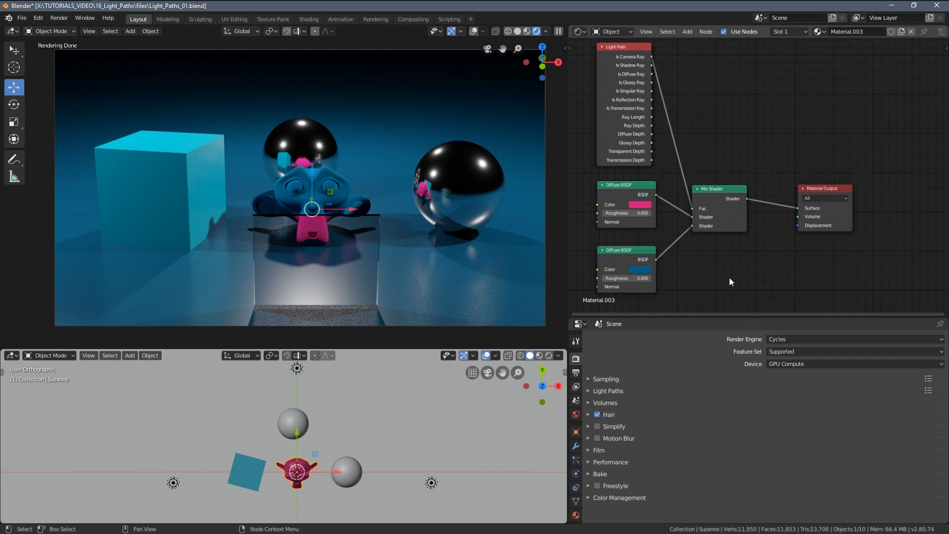
pyautogui.moveTo(728, 277); pyautogui.dragTo(745, 213, button='middle')
pyautogui.scroll(-1, 686, 241)
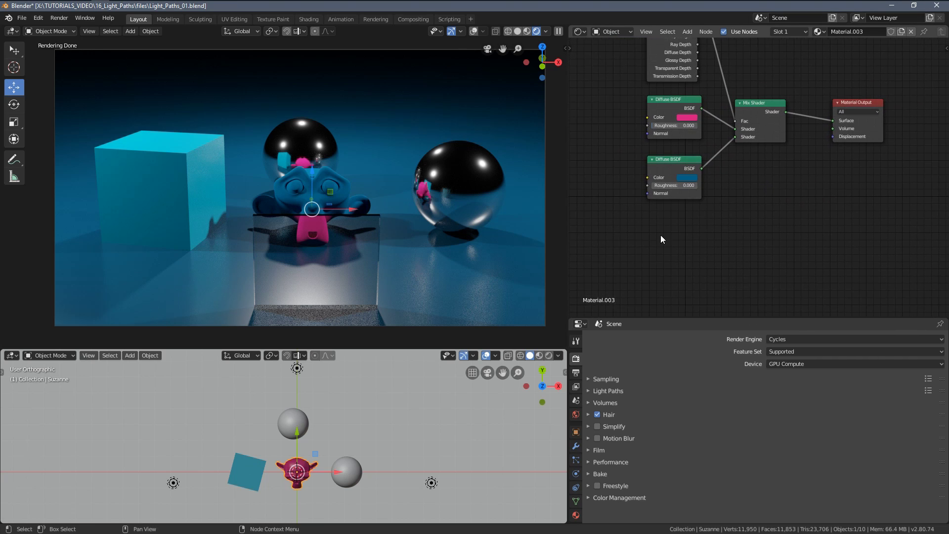
# Step: Add a Transparent BSDF below the Diffuse nodes and feed it into the Mix Shader's second input
pyautogui.hotkey('shift', 'a')
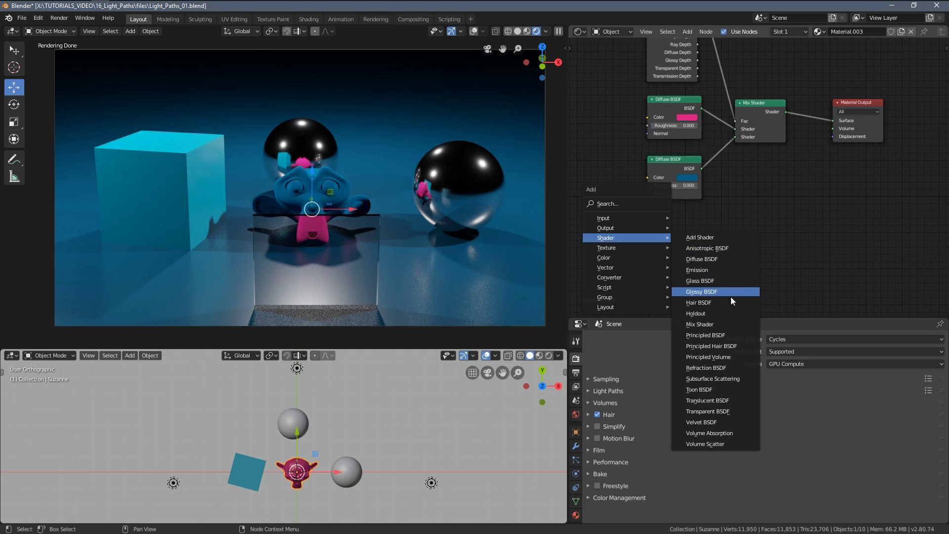
pyautogui.click(710, 412)
pyautogui.click(643, 180)
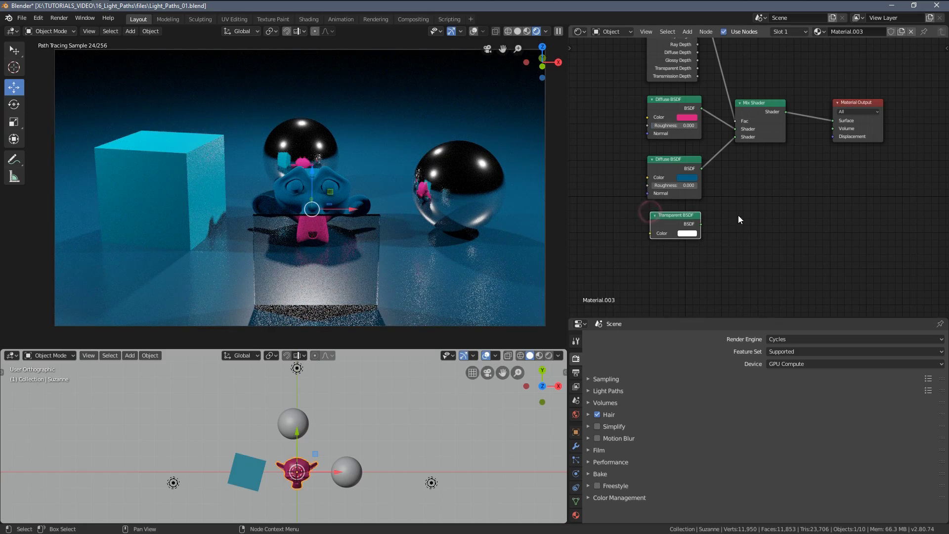
pyautogui.scroll(2, 668, 277)
pyautogui.moveTo(647, 294); pyautogui.dragTo(694, 175)
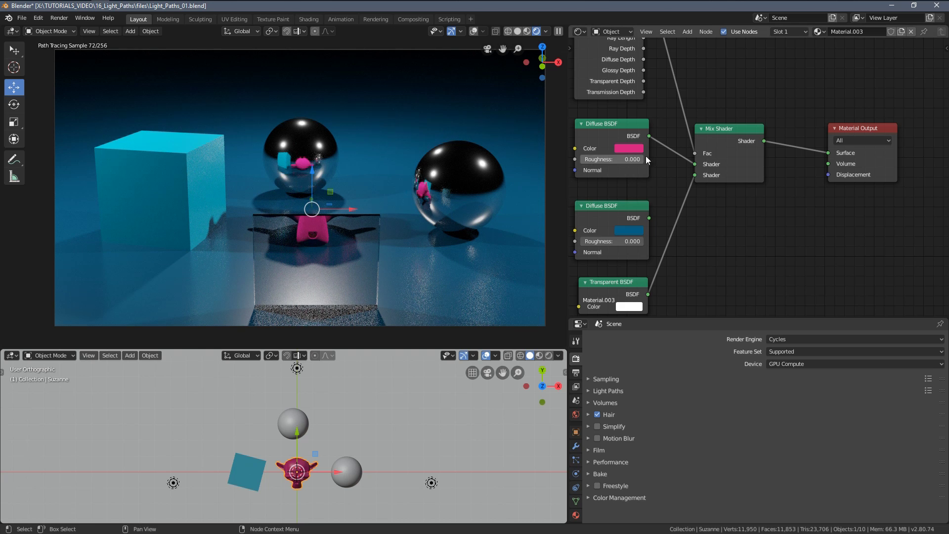
pyautogui.keyDown('shift'); pyautogui.scroll(5, 668, 77); pyautogui.keyUp('shift')
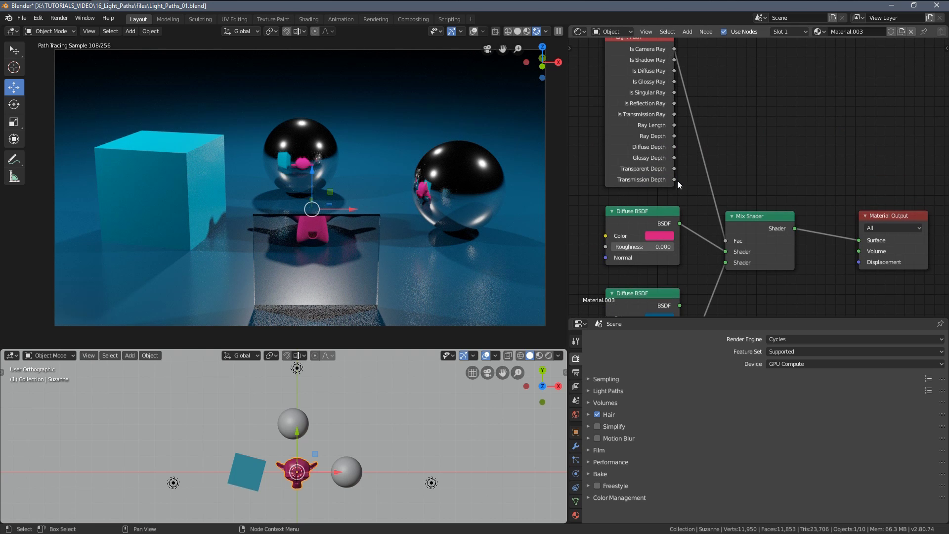
# Step: Select the glass plane in front of the monkey and raise it along Z
pyautogui.click(342, 253)
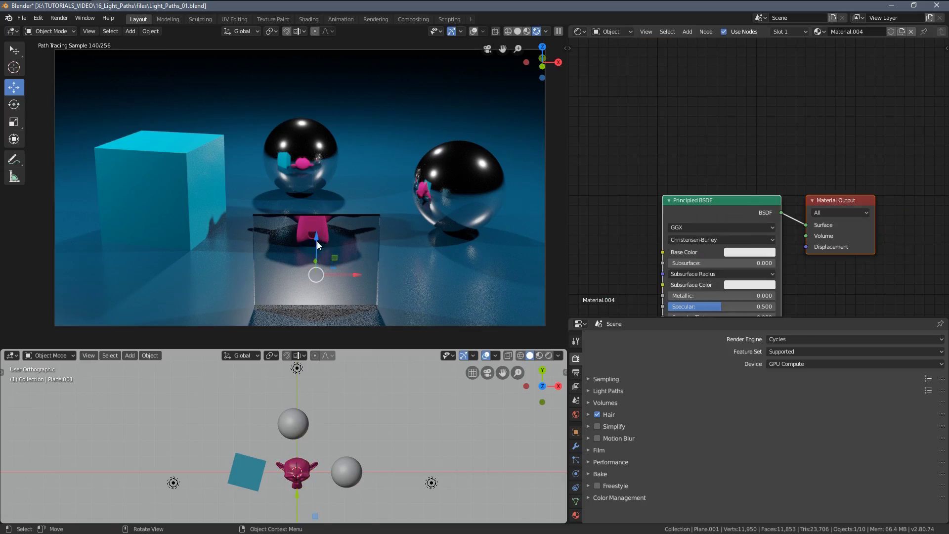
pyautogui.moveTo(317, 241); pyautogui.dragTo(342, 222)
# Step: Select the monkey, shift its Mix Shader and Output right, and link Is Transmission Ray to Fac
pyautogui.click(342, 221)
pyautogui.click(326, 212)
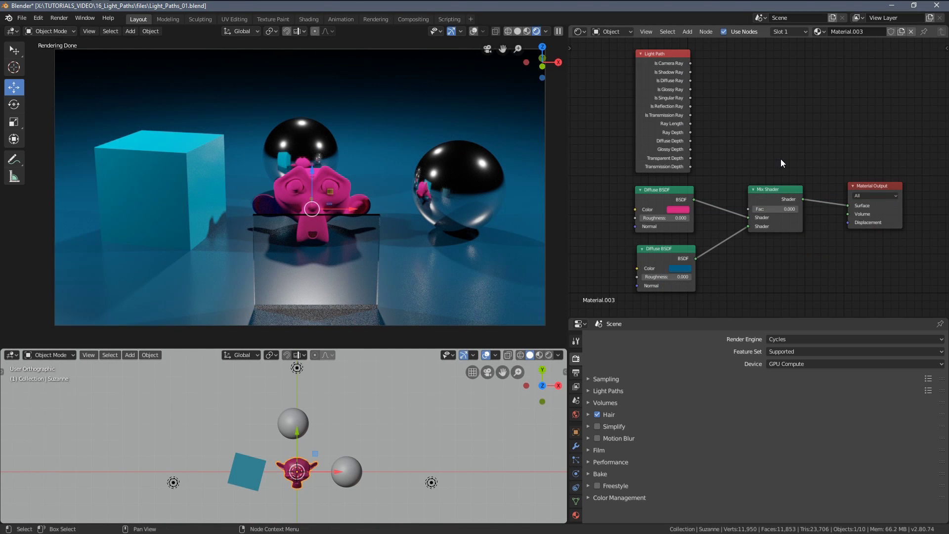
pyautogui.moveTo(780, 163); pyautogui.dragTo(719, 154, button='middle')
pyautogui.moveTo(800, 176); pyautogui.dragTo(877, 174)
pyautogui.moveTo(701, 179); pyautogui.dragTo(741, 181)
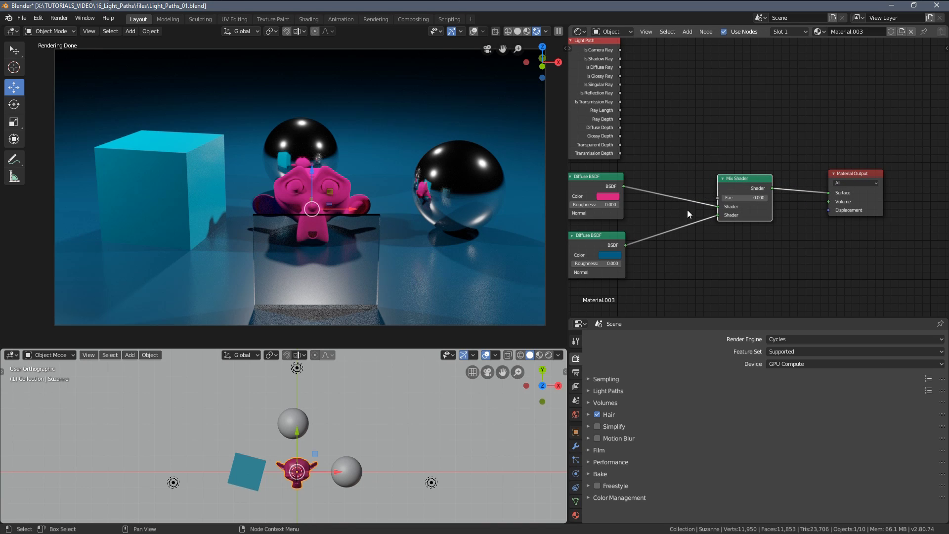
pyautogui.moveTo(611, 256); pyautogui.dragTo(651, 255, button='middle')
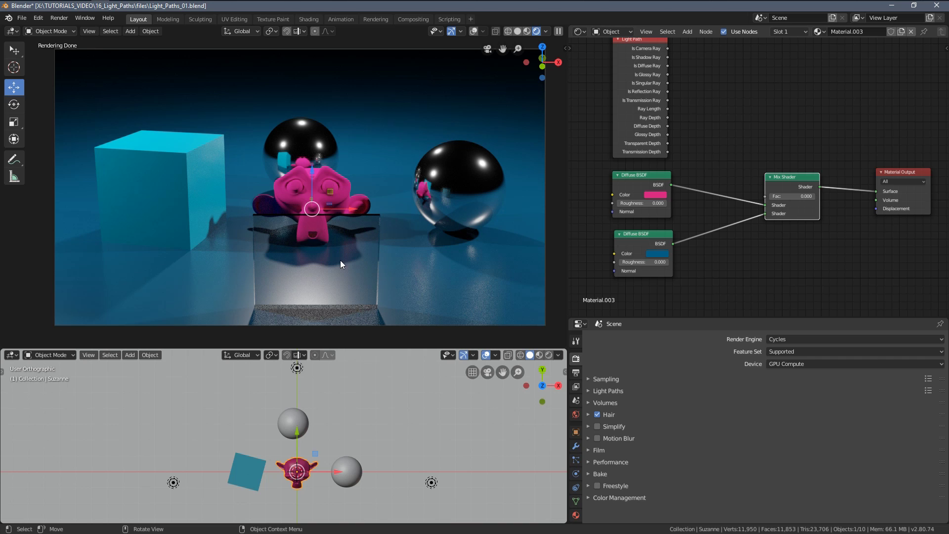
pyautogui.scroll(2, 649, 179)
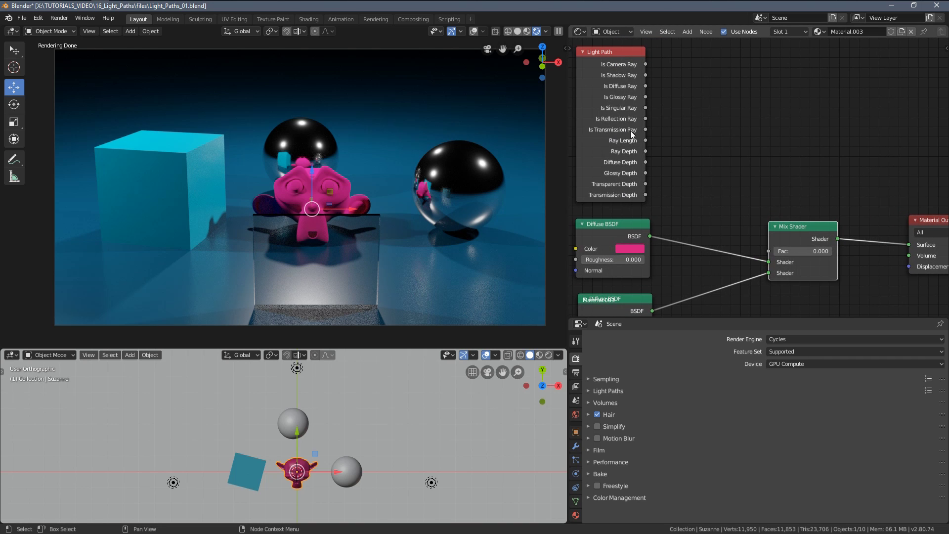
pyautogui.moveTo(645, 130); pyautogui.dragTo(768, 250)
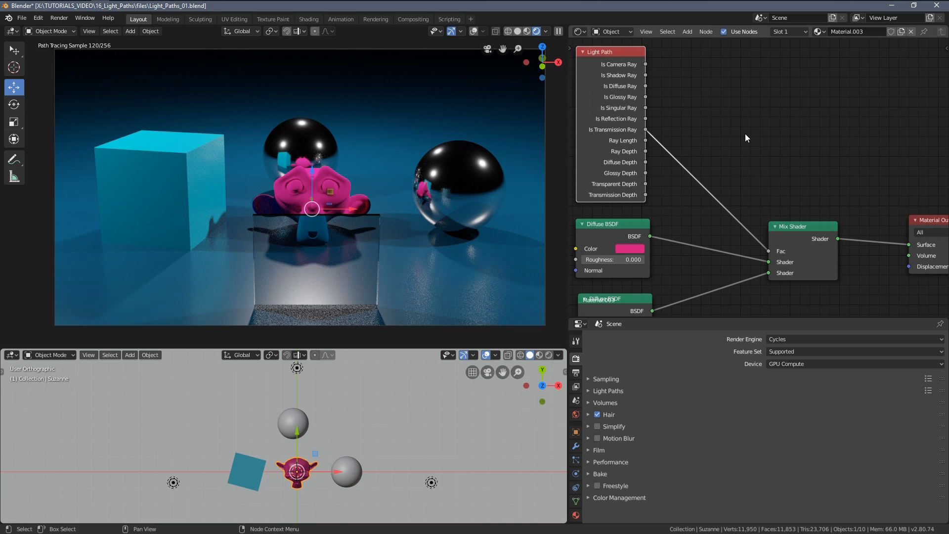
# Step: Add a Math node set to Add ahead of the Mix Shader factor
pyautogui.hotkey('shift', 'a')
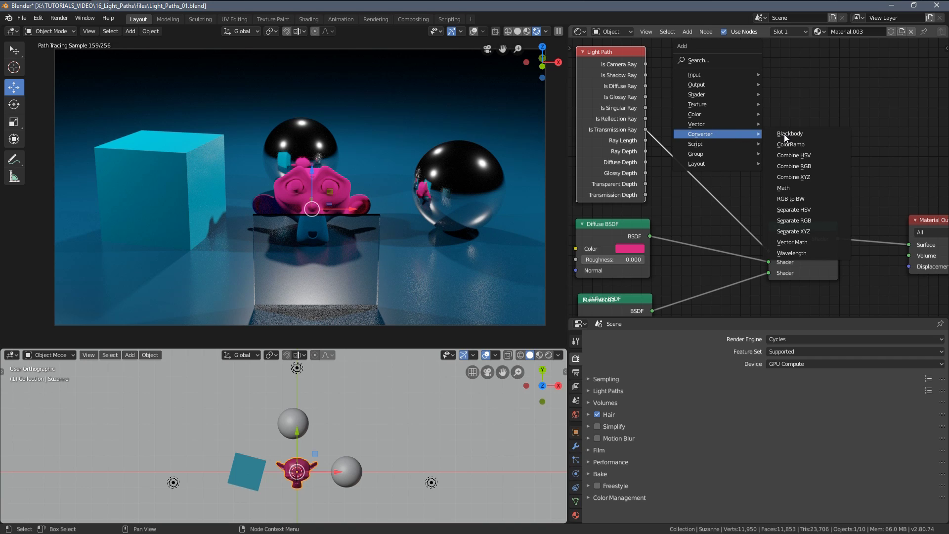
pyautogui.click(790, 189)
pyautogui.click(756, 120)
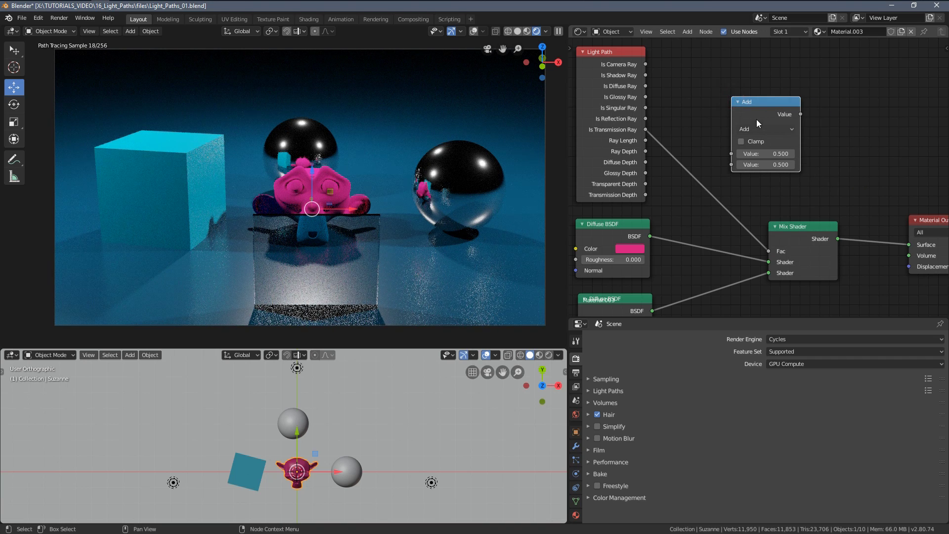
pyautogui.scroll(2, 756, 120)
pyautogui.click(727, 120)
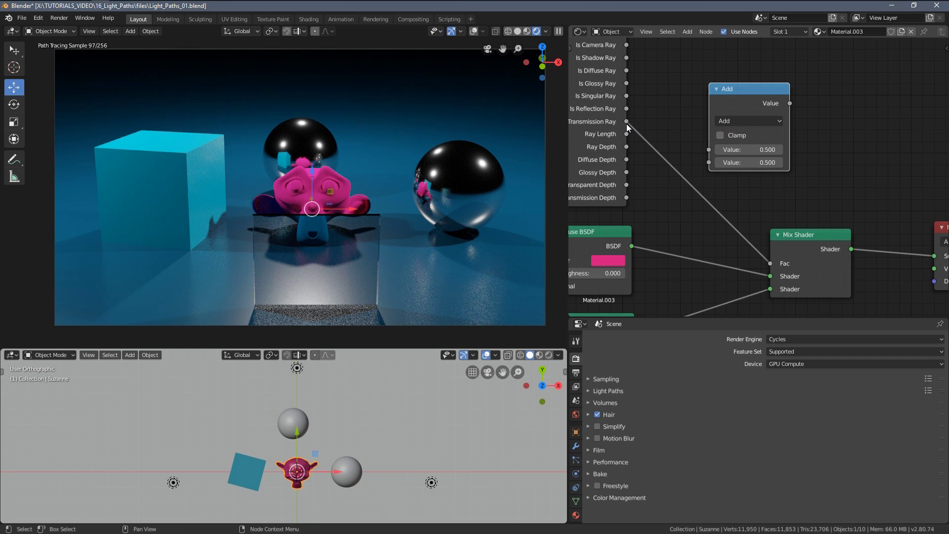
# Step: Connect Is Transmission Ray and Is Glossy Ray to the Add node's two inputs
pyautogui.moveTo(627, 124); pyautogui.dragTo(708, 162)
pyautogui.moveTo(685, 126); pyautogui.dragTo(722, 149, button='middle')
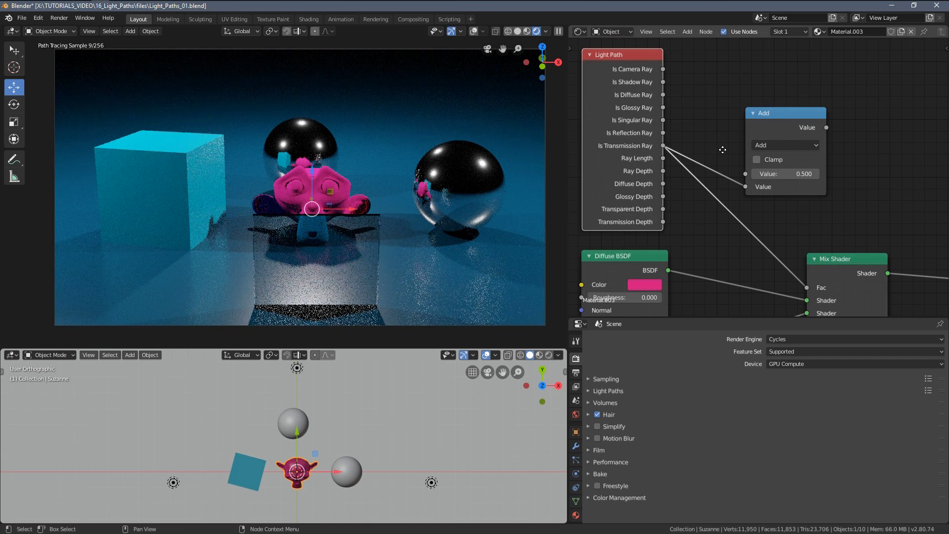
pyautogui.moveTo(664, 107); pyautogui.dragTo(745, 174)
pyautogui.moveTo(817, 133); pyautogui.dragTo(807, 288)
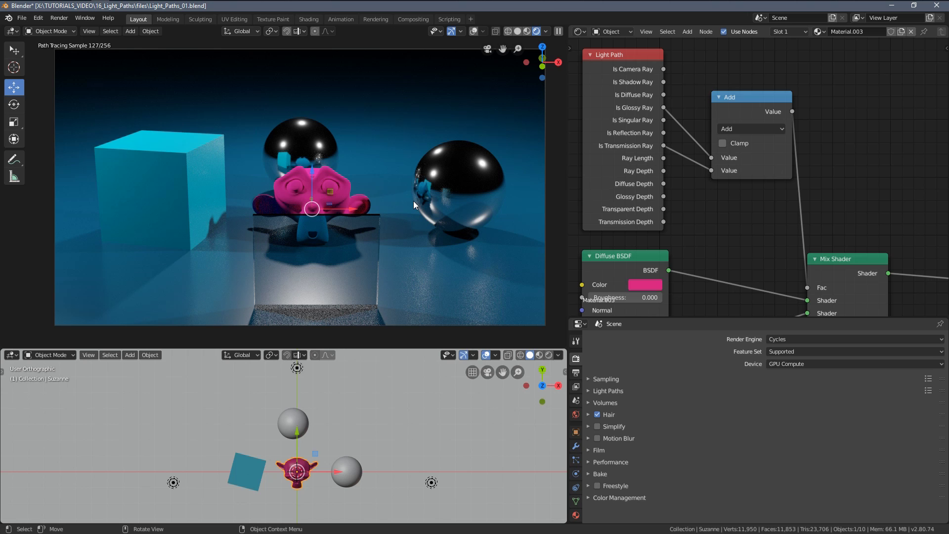
pyautogui.press('Home')
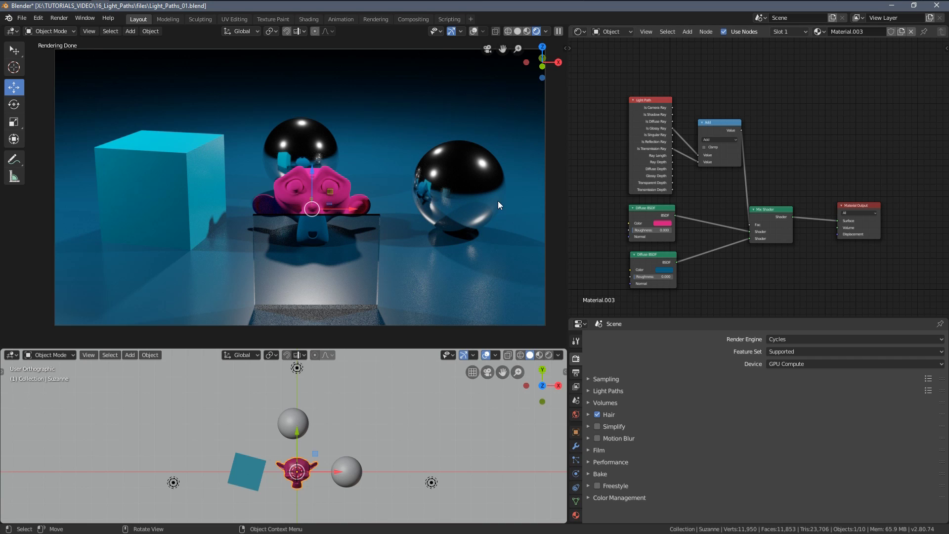
pyautogui.moveTo(651, 120); pyautogui.dragTo(652, 117)
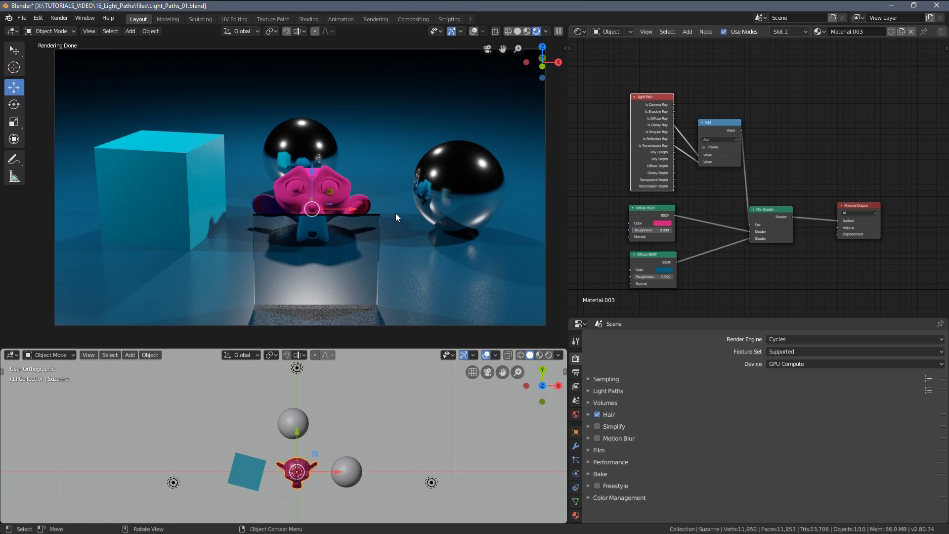
# Step: Select the cube and expand the Visibility panel in its Object properties
pyautogui.click(143, 164)
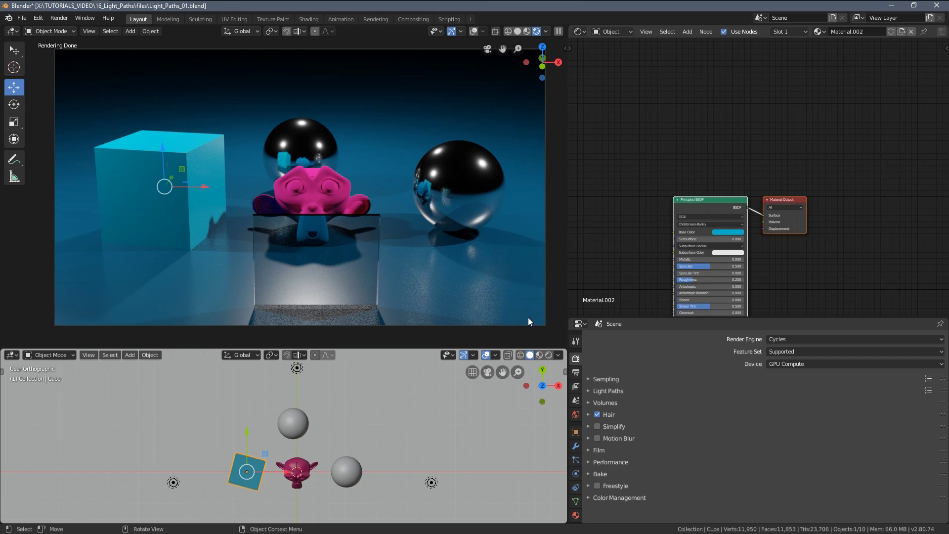
pyautogui.moveTo(631, 318); pyautogui.dragTo(686, 265)
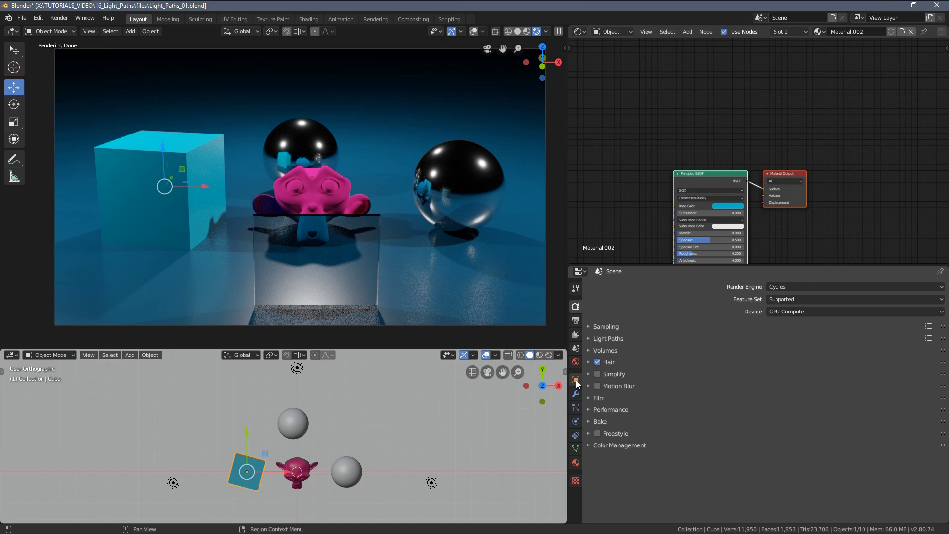
pyautogui.click(576, 381)
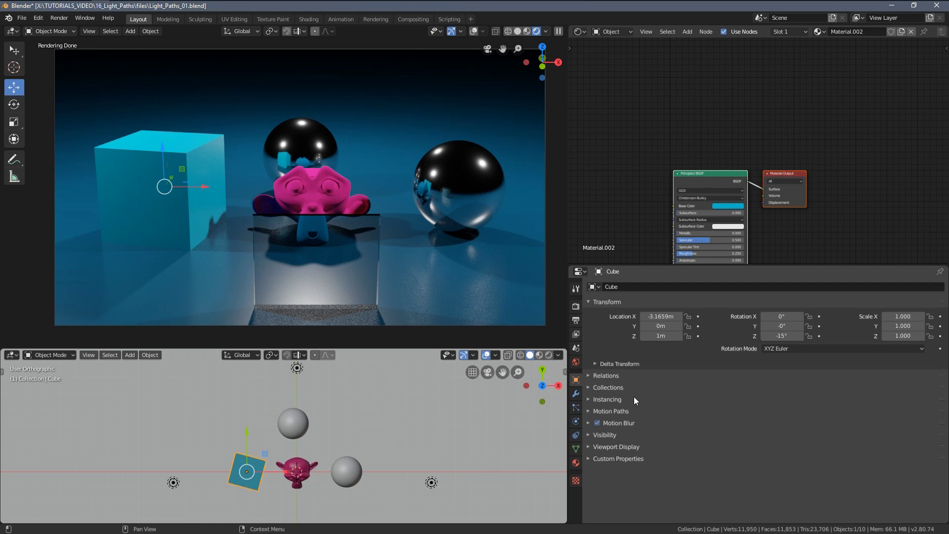
pyautogui.click(589, 434)
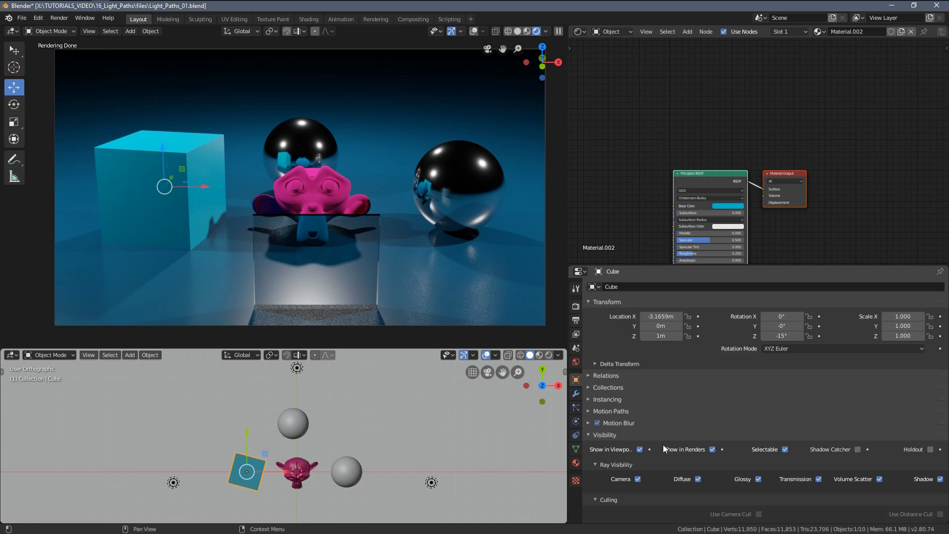
pyautogui.scroll(-2, 665, 447)
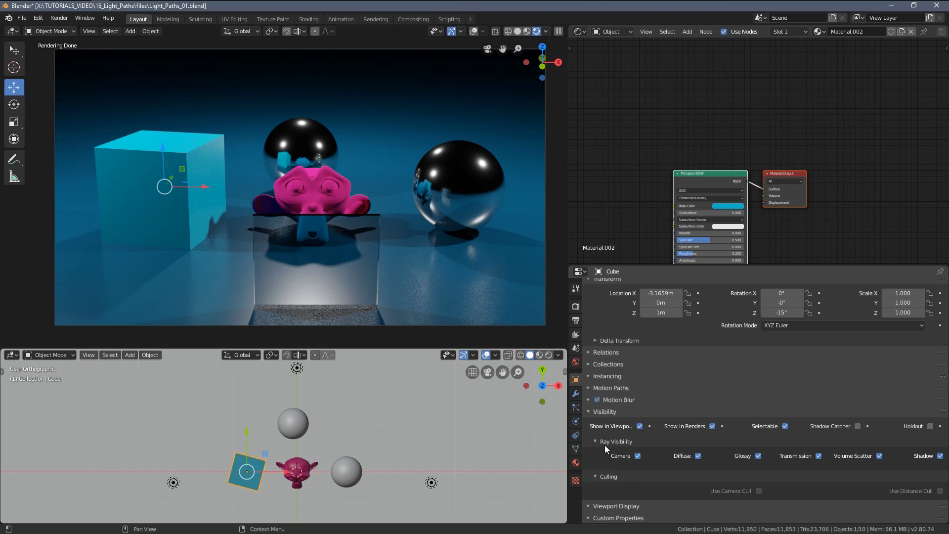
# Step: Turn off the cube's Diffuse and Glossy ray visibility, keeping Camera, Transmission, Volume Scatter and Shadow on
pyautogui.click(637, 456)
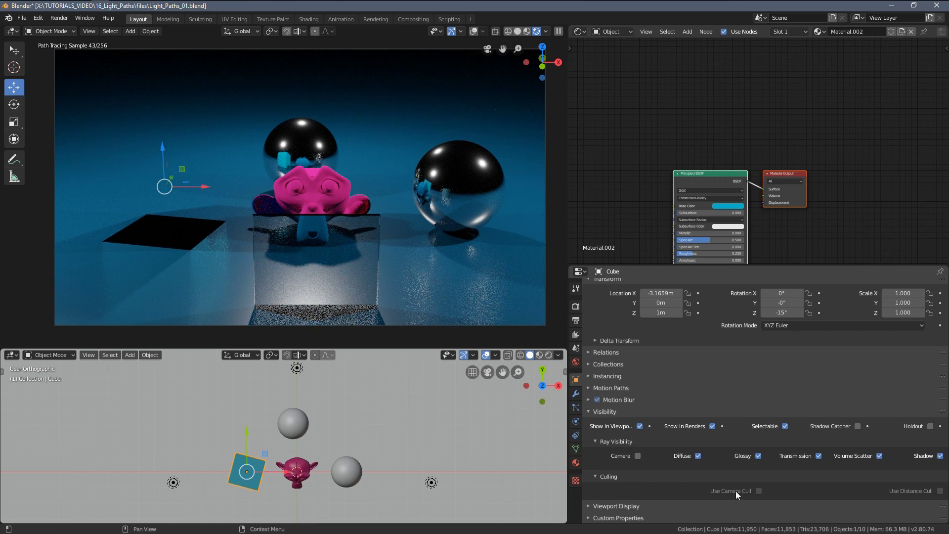
pyautogui.click(698, 456)
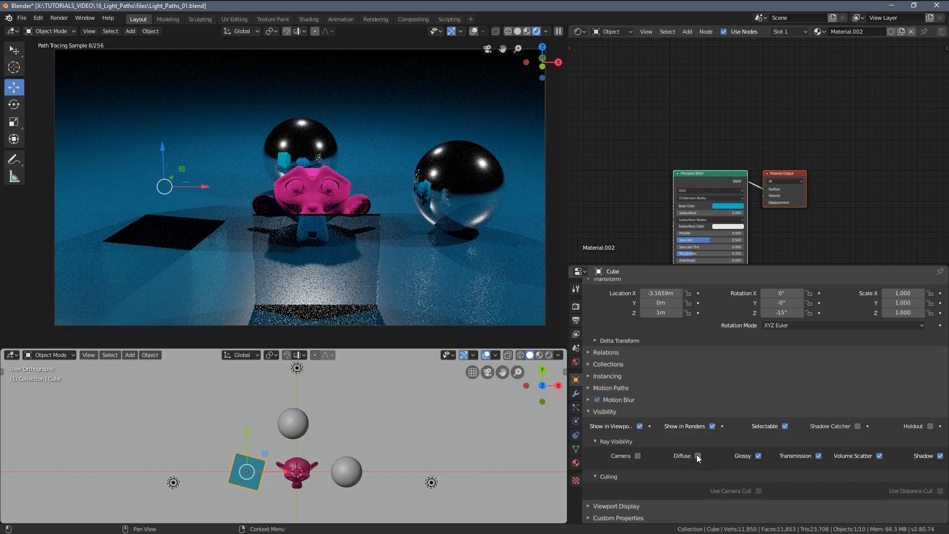
pyautogui.click(939, 456)
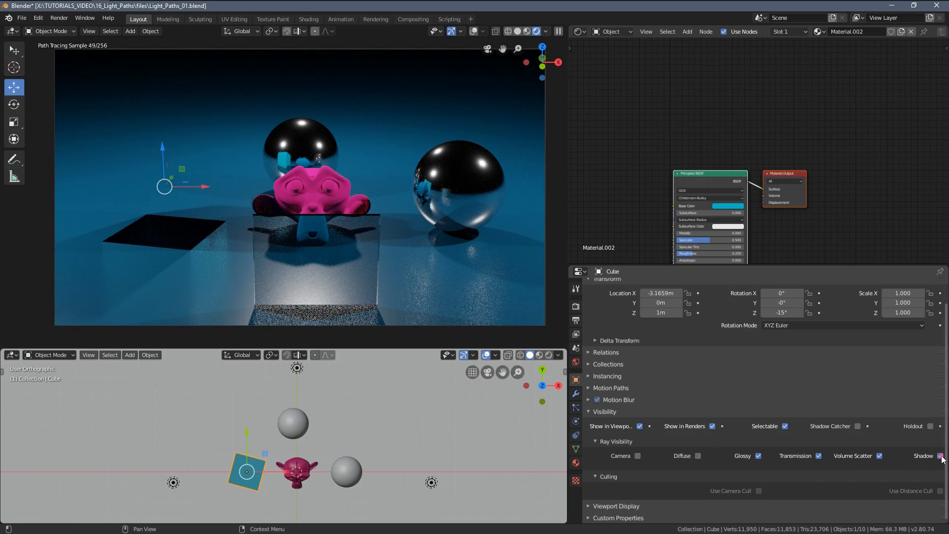
pyautogui.click(758, 455)
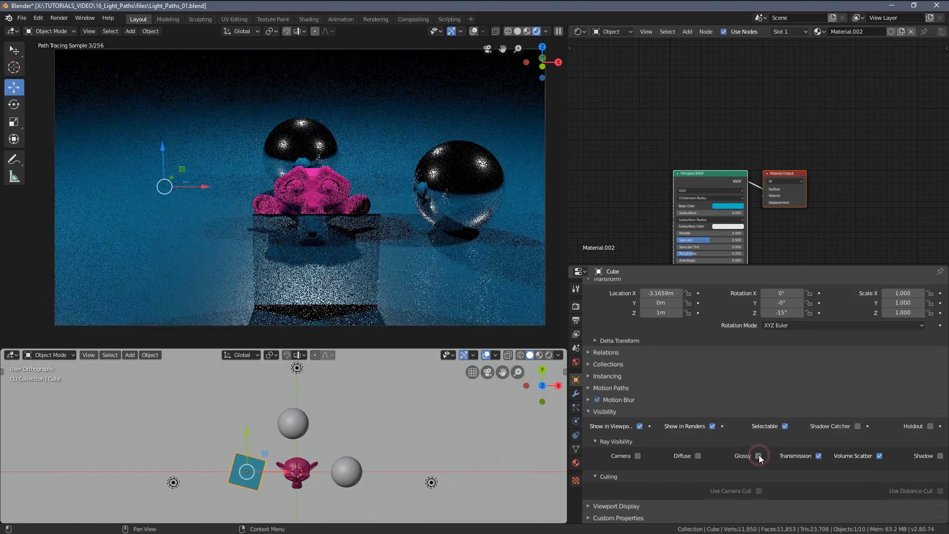
pyautogui.click(758, 455)
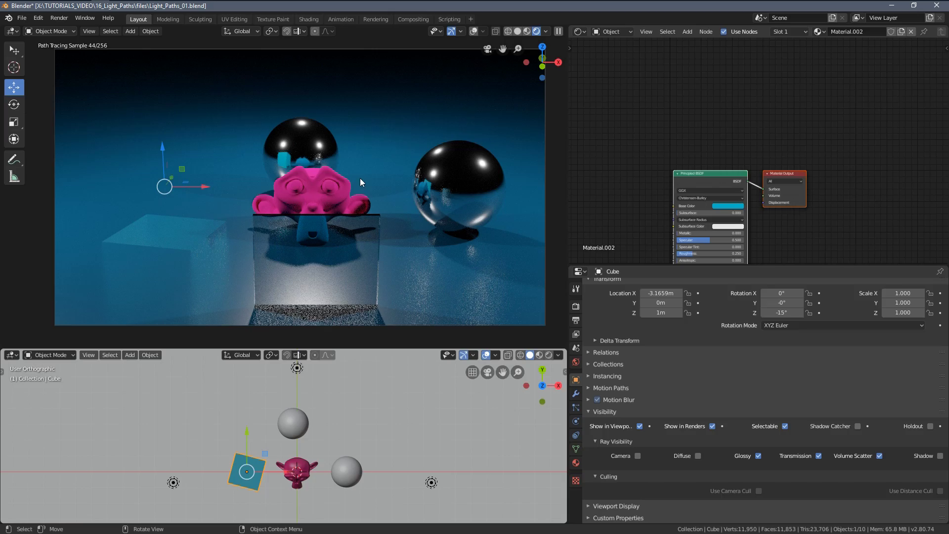
pyautogui.click(758, 455)
pyautogui.click(758, 455)
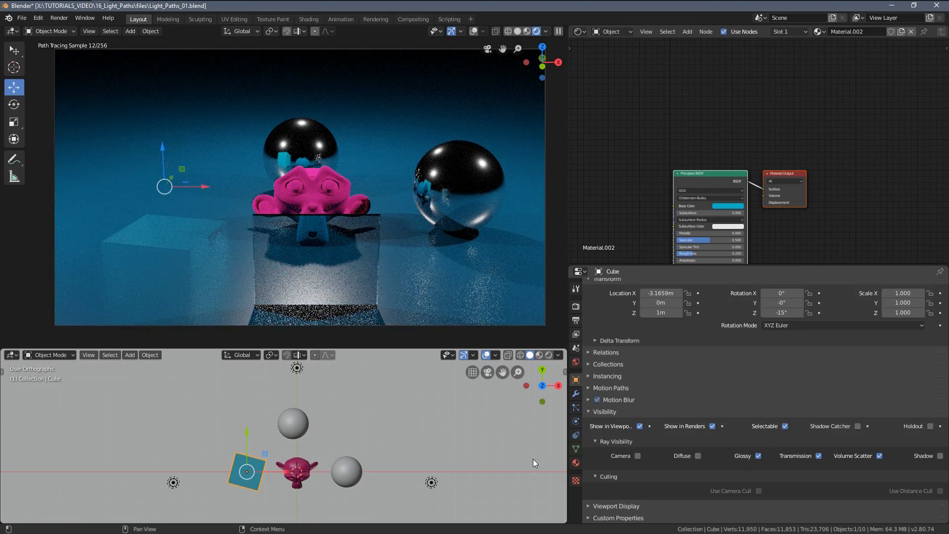
pyautogui.click(638, 455)
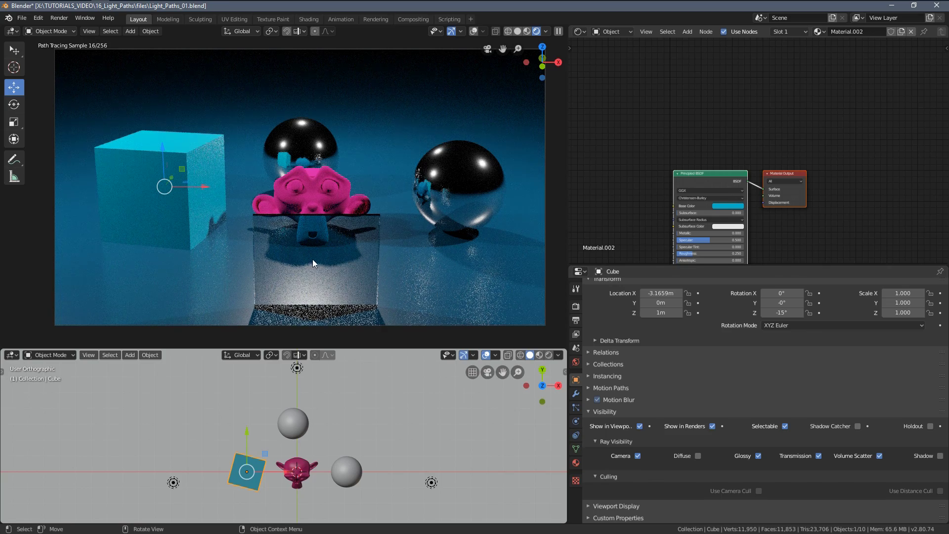
pyautogui.click(758, 456)
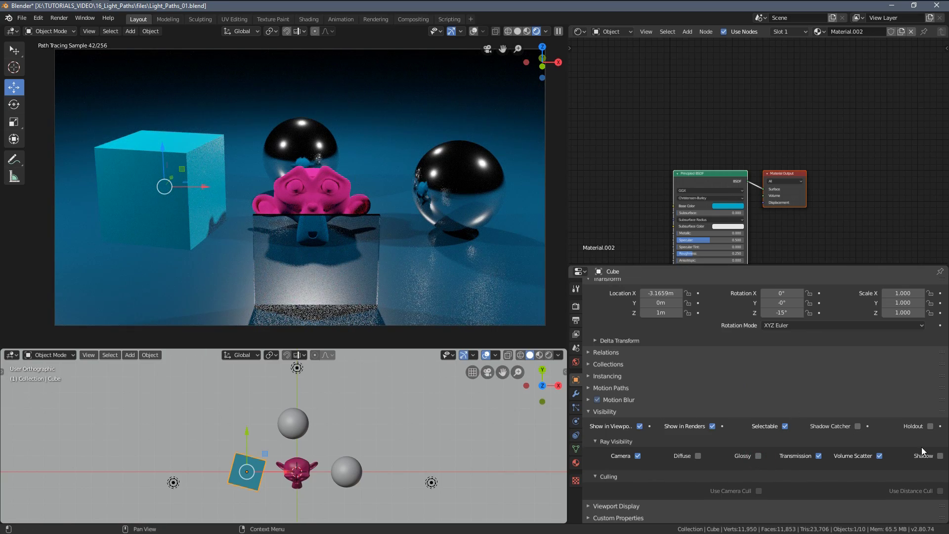
pyautogui.click(940, 456)
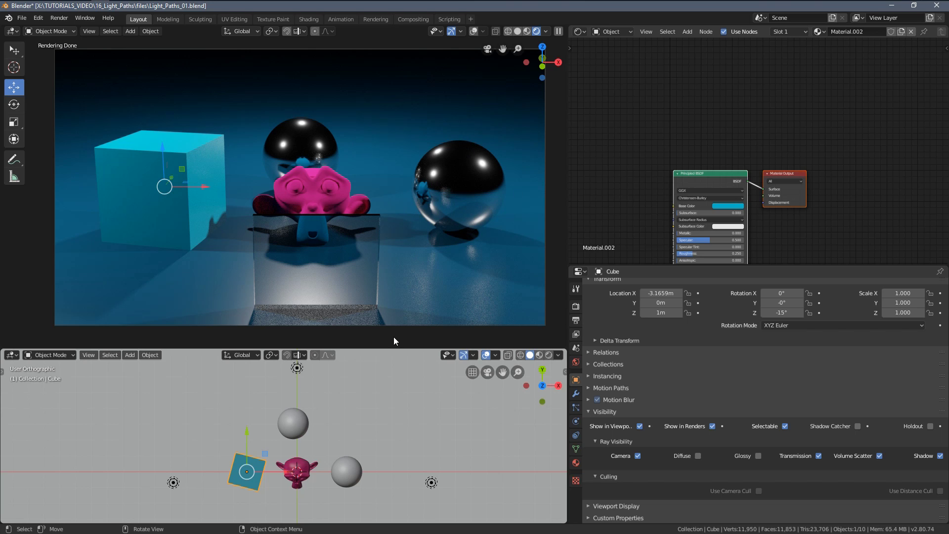
# Step: Turn off Glossy ray visibility for the Point.002, Point and Point.001 lamps
pyautogui.click(431, 482)
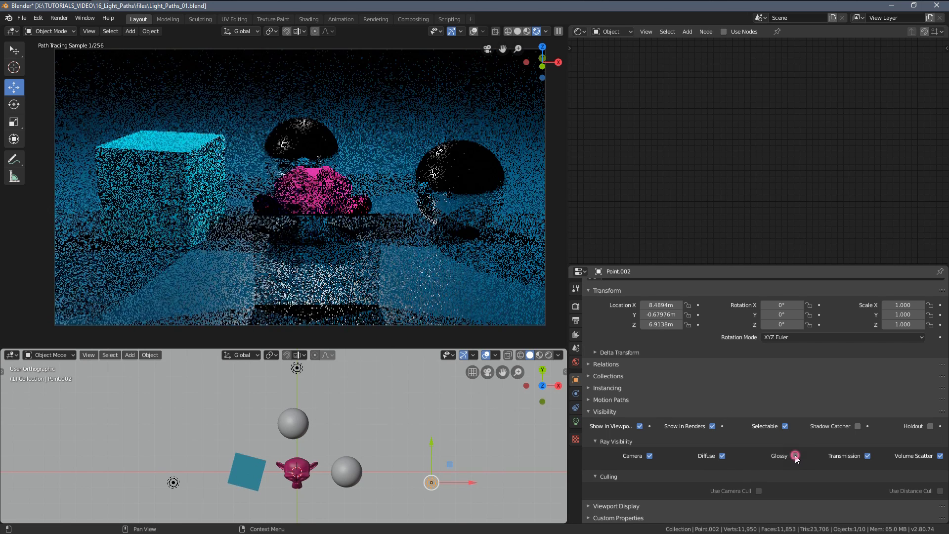
pyautogui.click(297, 368)
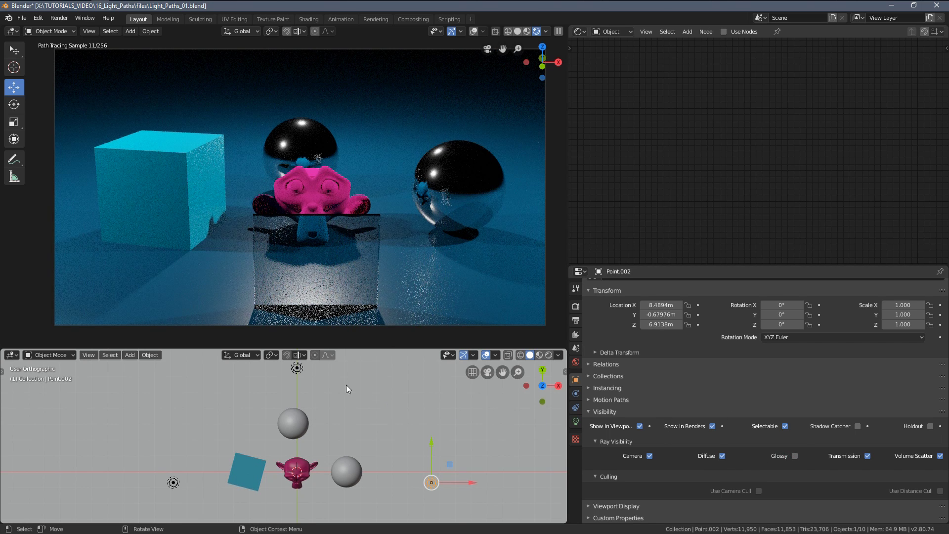
pyautogui.click(794, 455)
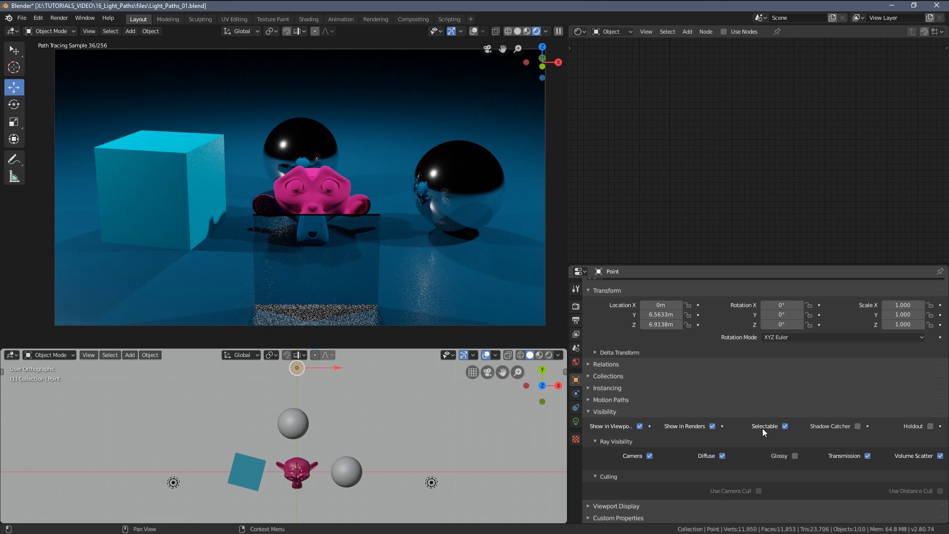
pyautogui.click(174, 483)
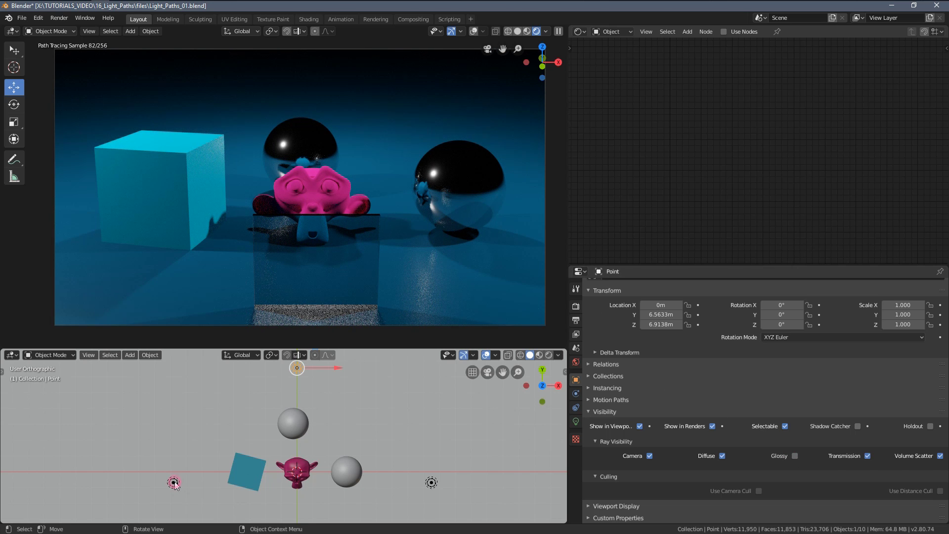
pyautogui.click(794, 455)
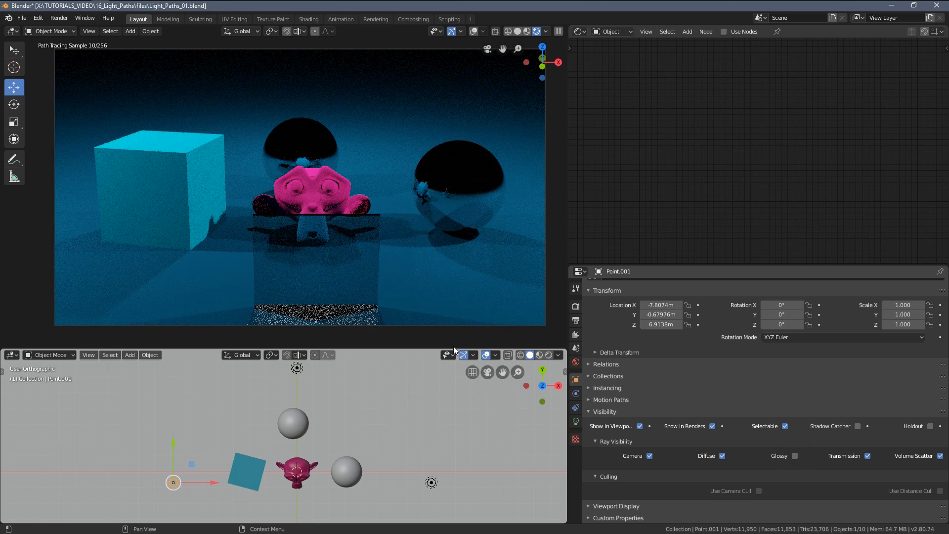